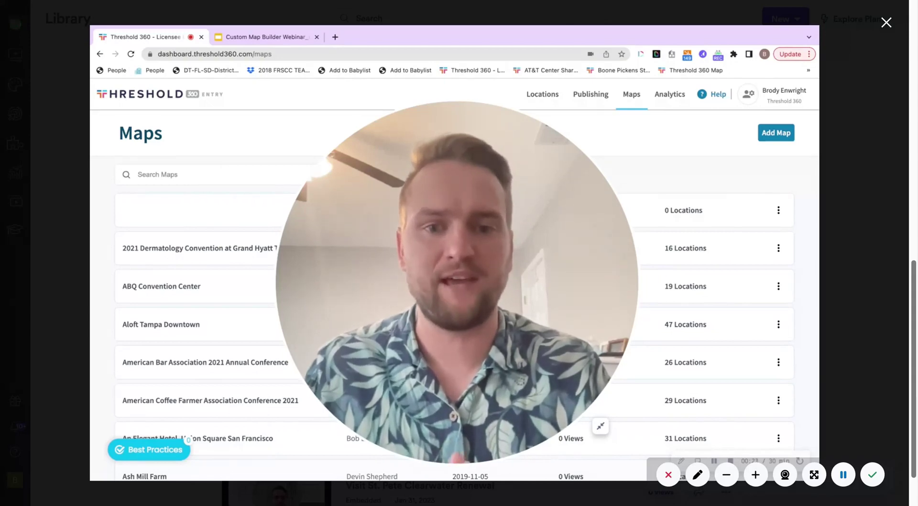
pyautogui.click(600, 426)
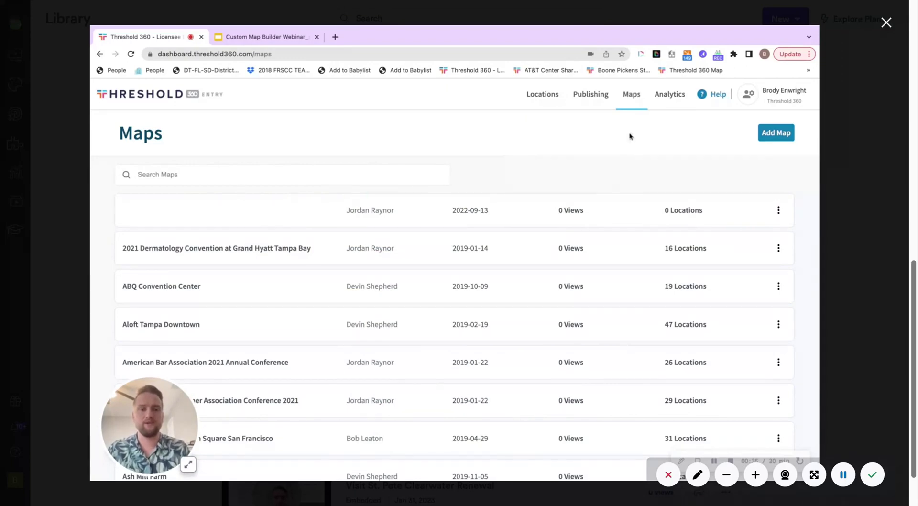
pyautogui.click(767, 134)
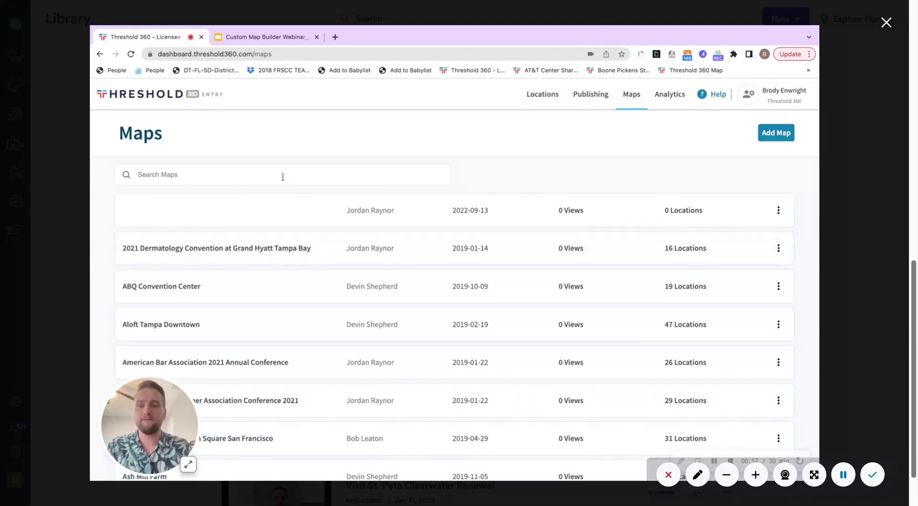
# Search the maps for "site" and open the Site Visit Example map for editing
pyautogui.write('site')
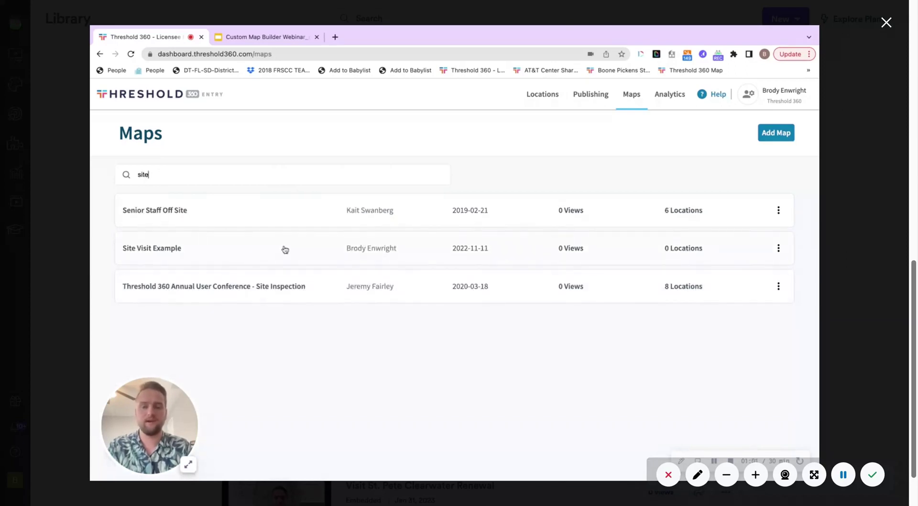
pyautogui.click(285, 249)
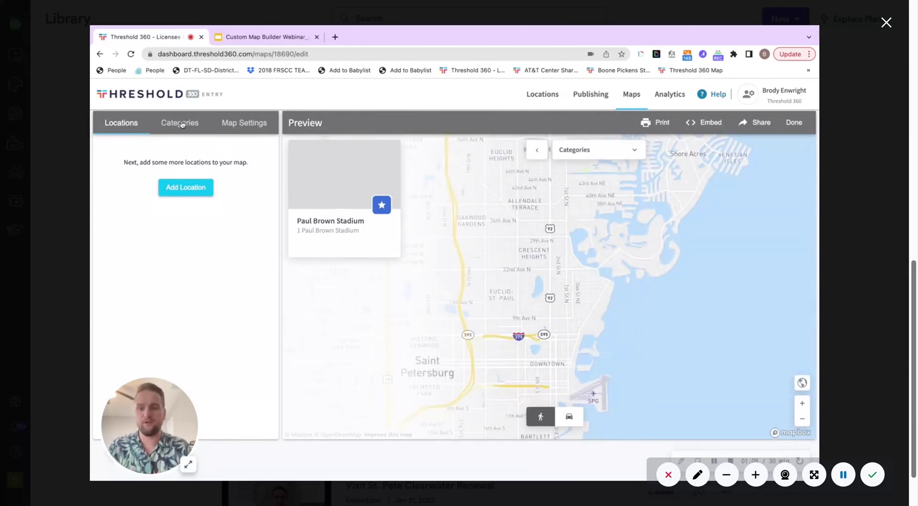
# Filter the locations near the anchor by the Lodging category and add all the listed ones to the map
pyautogui.click(259, 123)
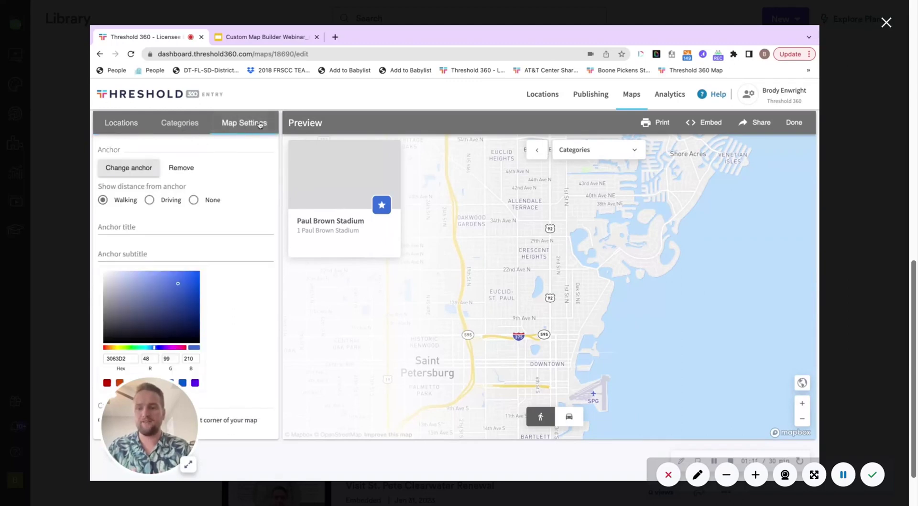
pyautogui.click(127, 125)
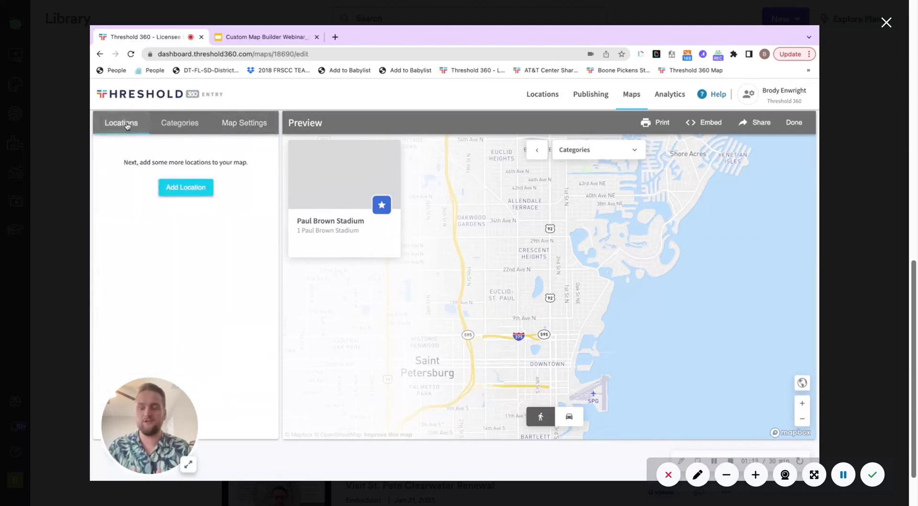
pyautogui.click(185, 187)
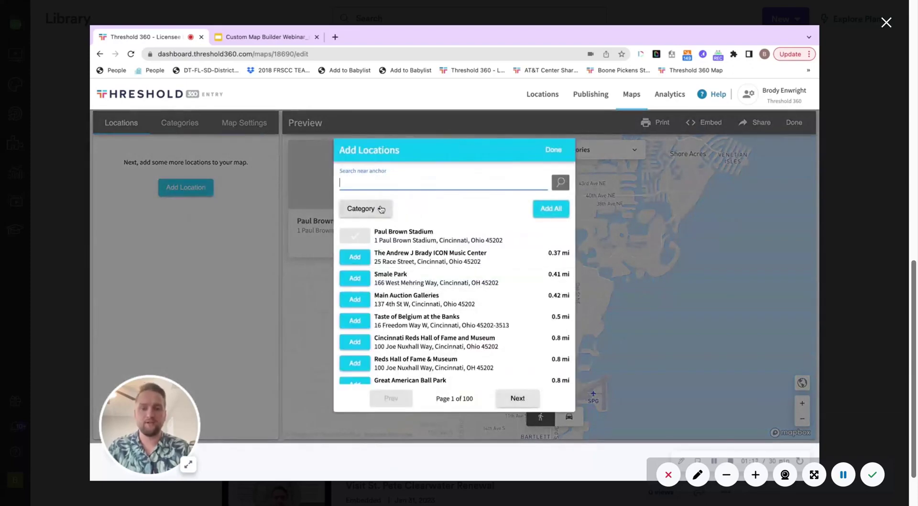
pyautogui.click(380, 209)
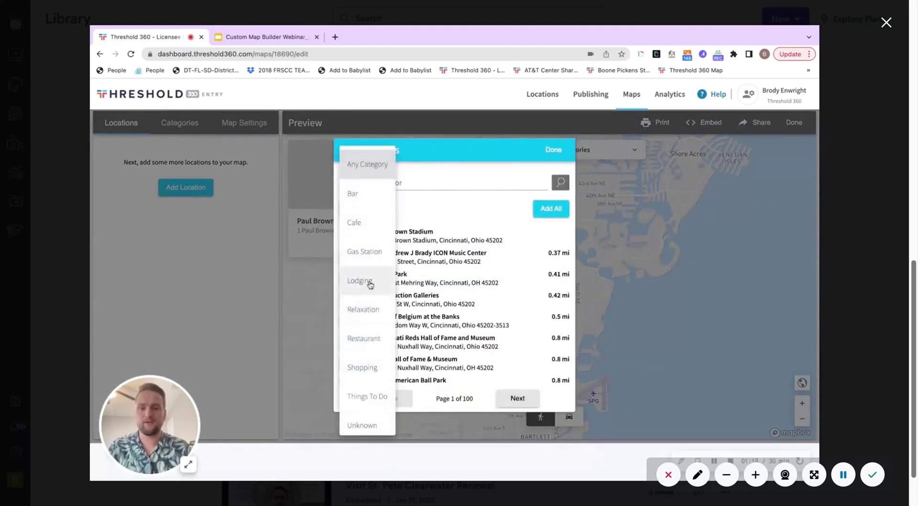
pyautogui.click(369, 282)
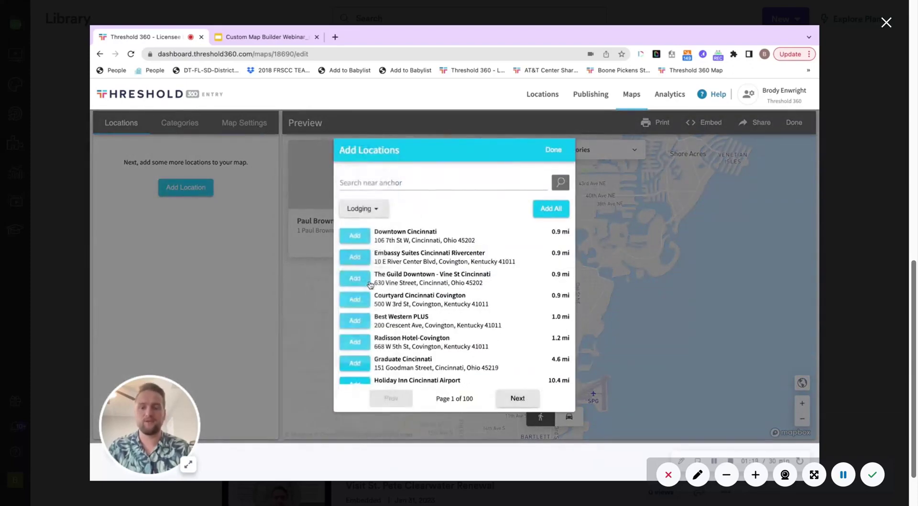
pyautogui.click(553, 211)
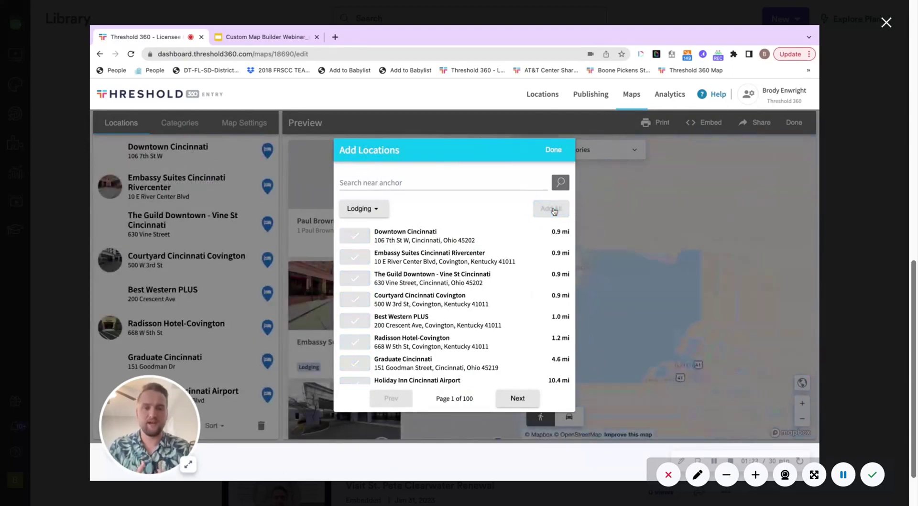
pyautogui.click(553, 150)
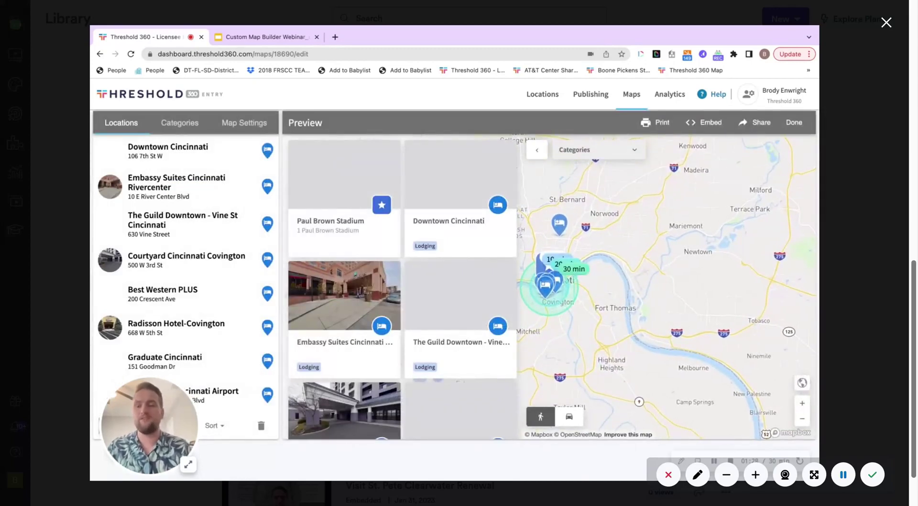
# Change the Downtown Cincinnati location's category to Headquarter Hotel and save the location
pyautogui.click(192, 160)
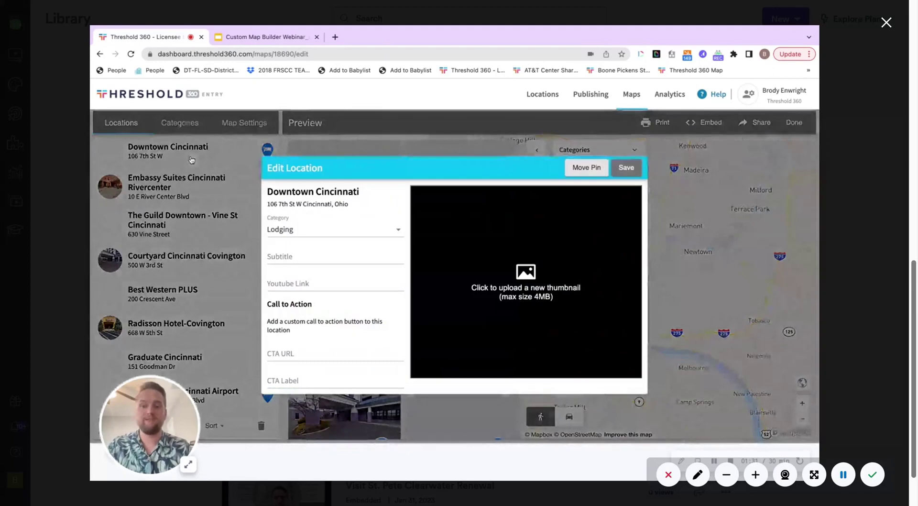
pyautogui.click(379, 233)
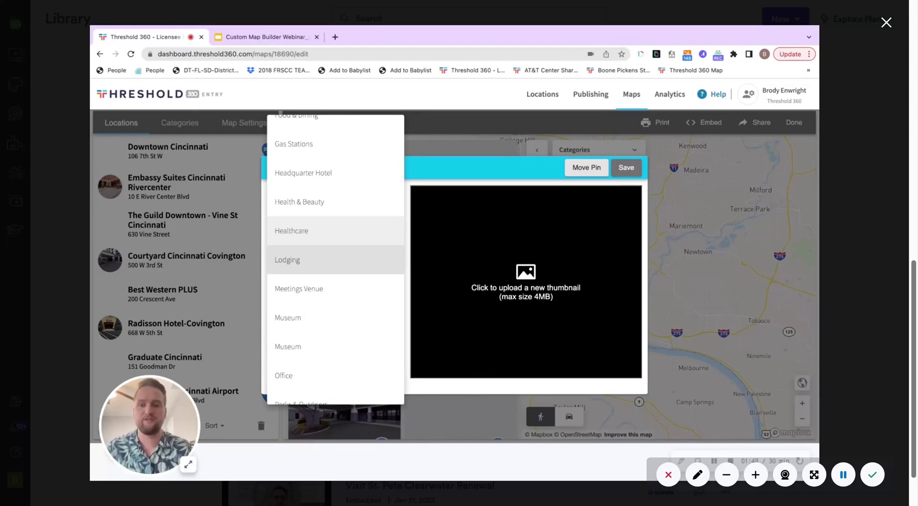
pyautogui.scroll(5, 337, 210)
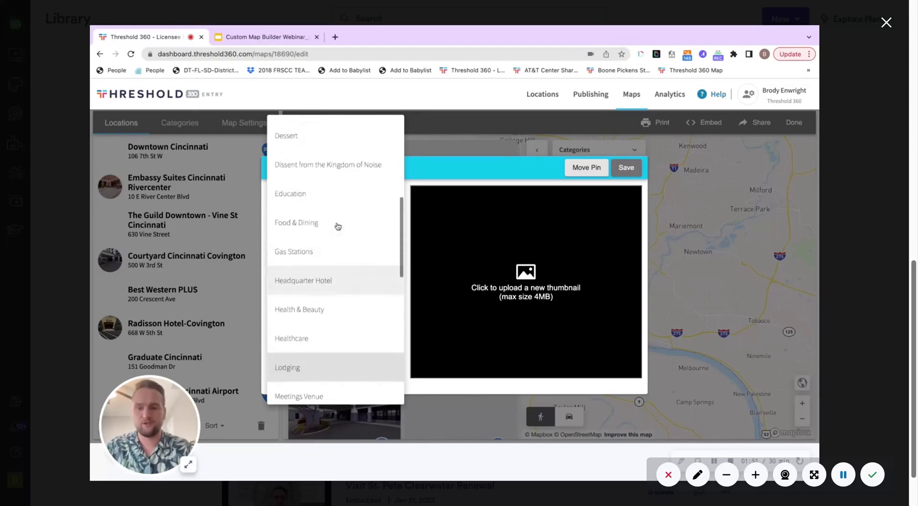
pyautogui.scroll(-2, 337, 226)
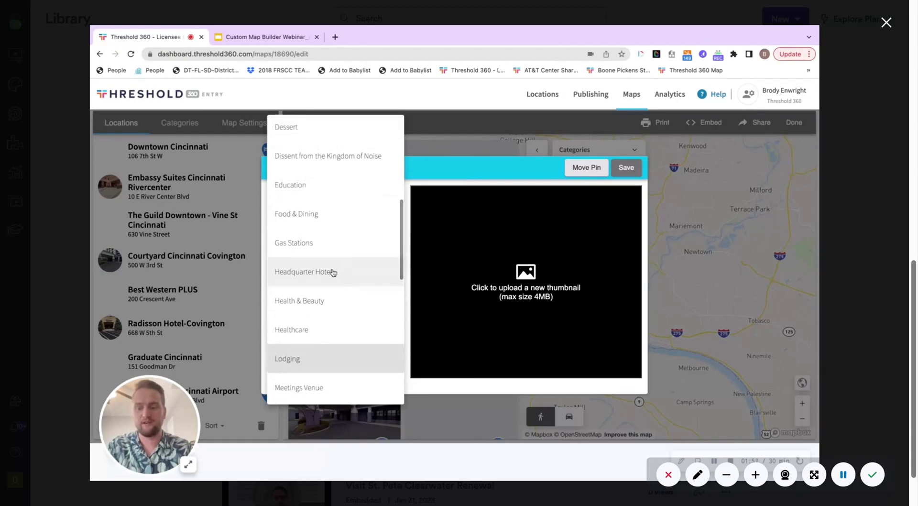
pyautogui.click(332, 272)
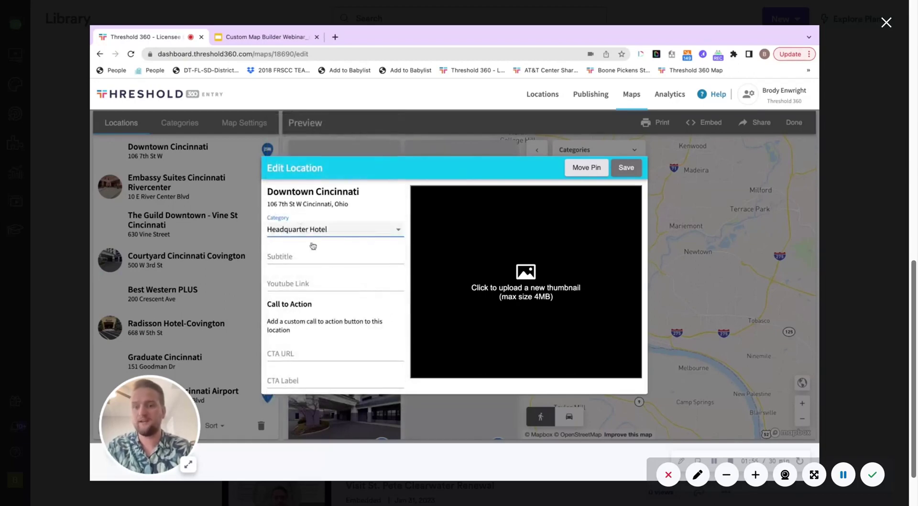
pyautogui.click(310, 257)
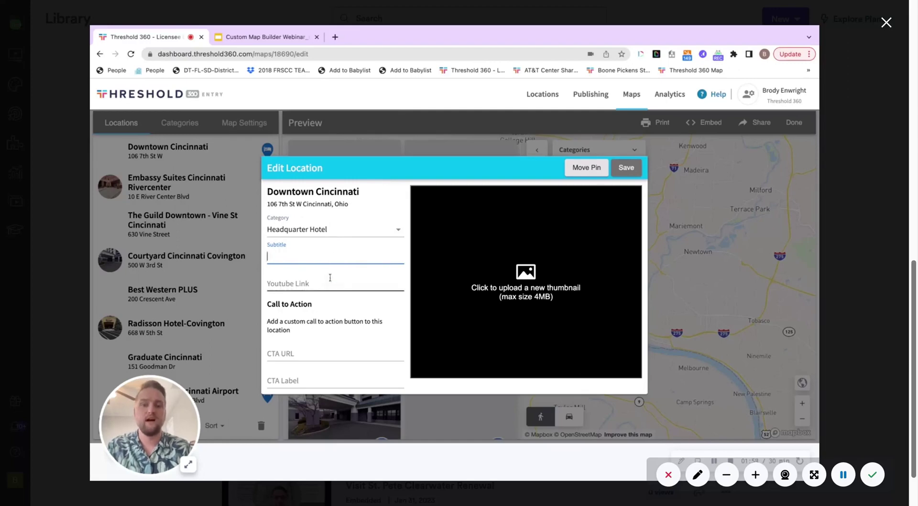
pyautogui.click(627, 172)
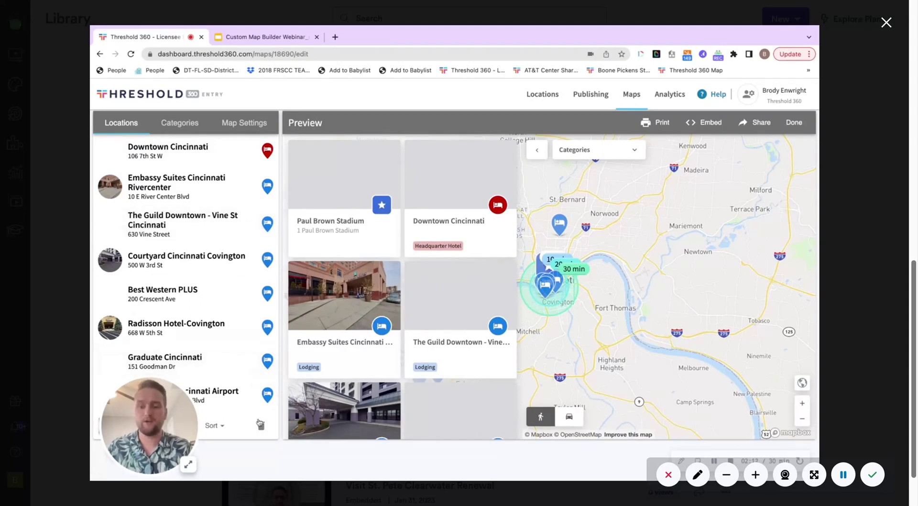
# Sort the map's location list by distance from the anchor
pyautogui.click(218, 425)
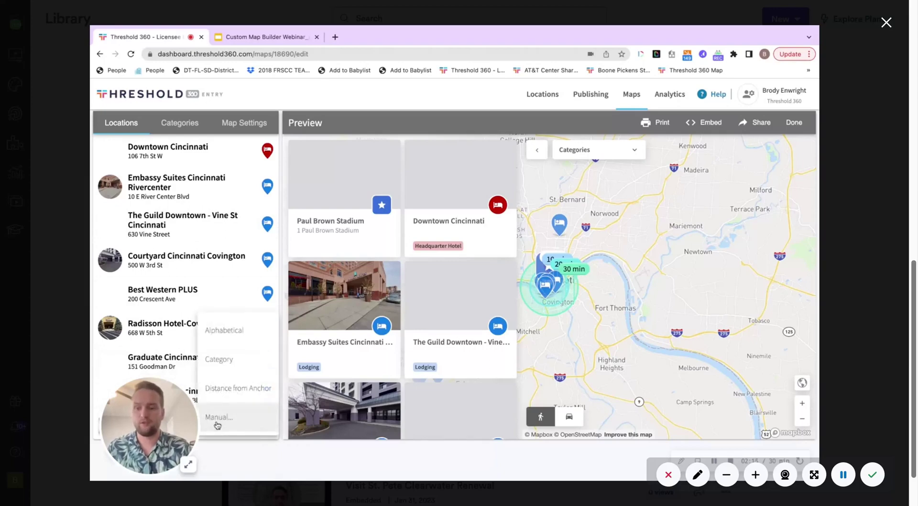
pyautogui.click(224, 389)
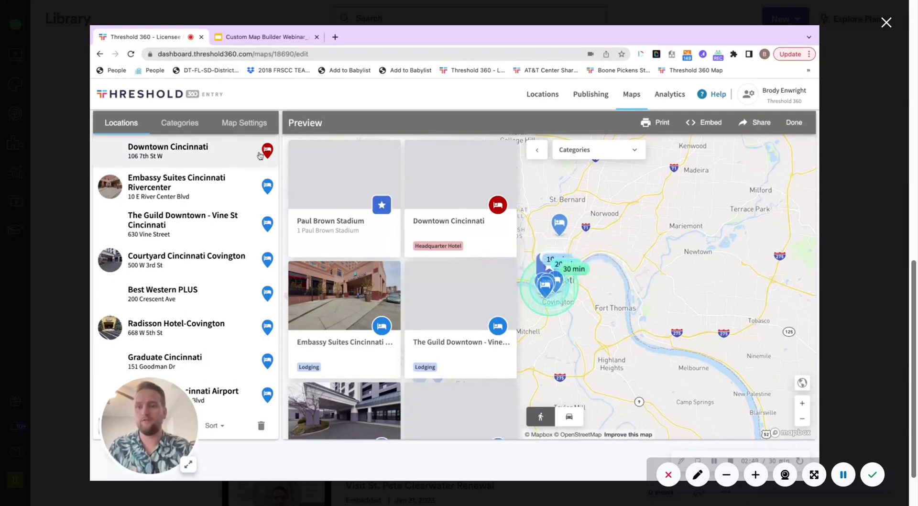
# Preview driving distances from the anchor in the map settings and switch back to walking
pyautogui.click(241, 125)
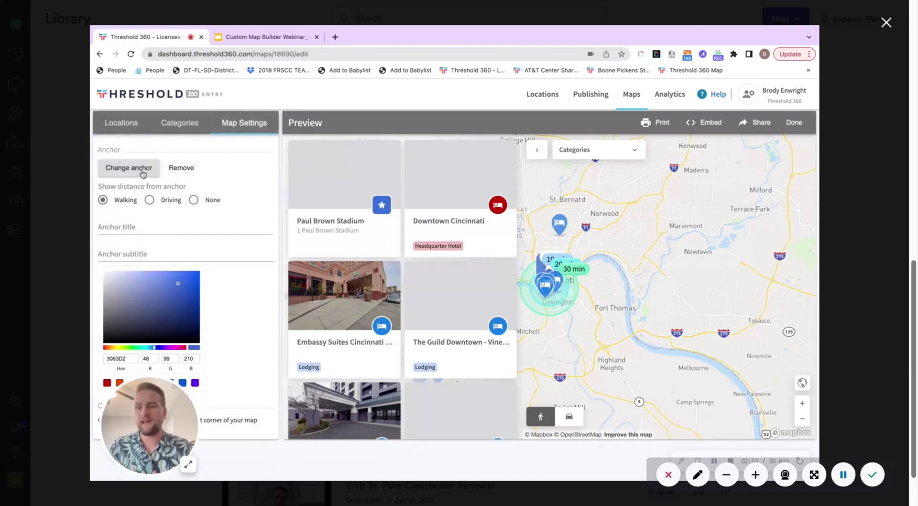
pyautogui.click(149, 200)
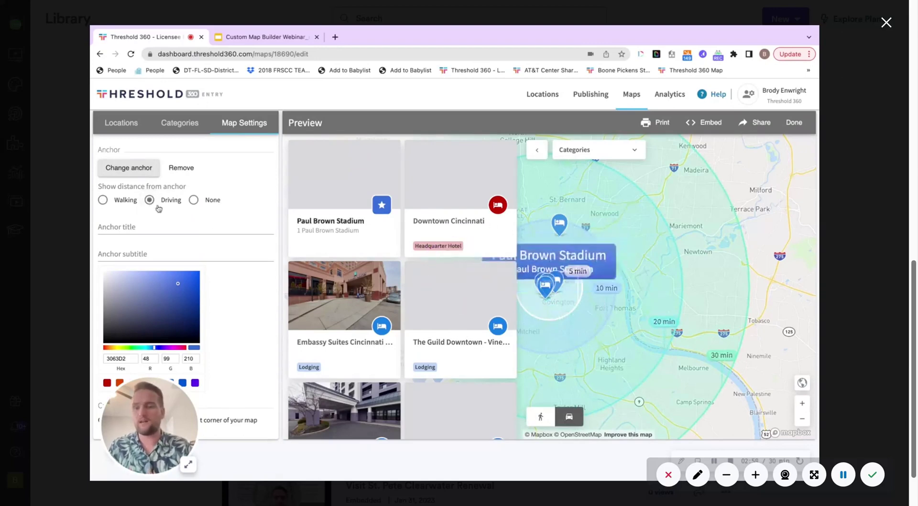
pyautogui.click(102, 200)
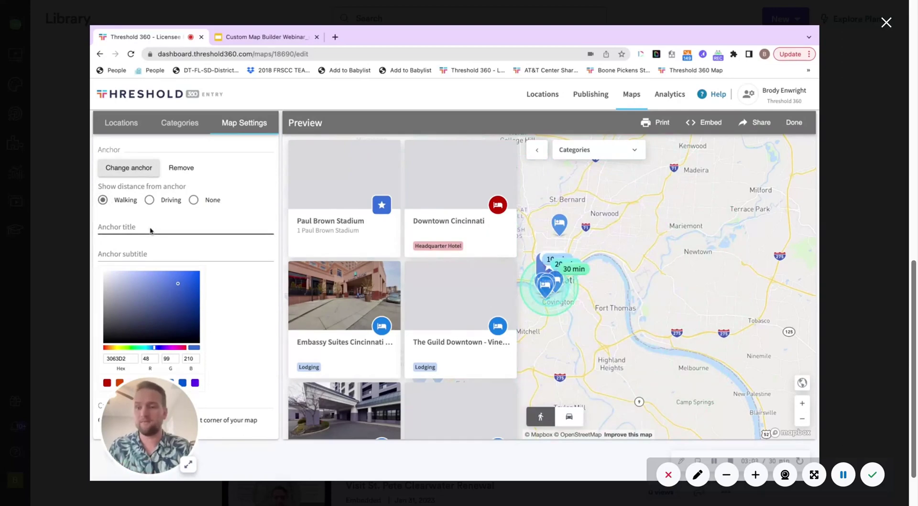
# Set the anchor subtitle to "Event starts here" and the anchor colour to the green swatch 008B02
pyautogui.click(151, 230)
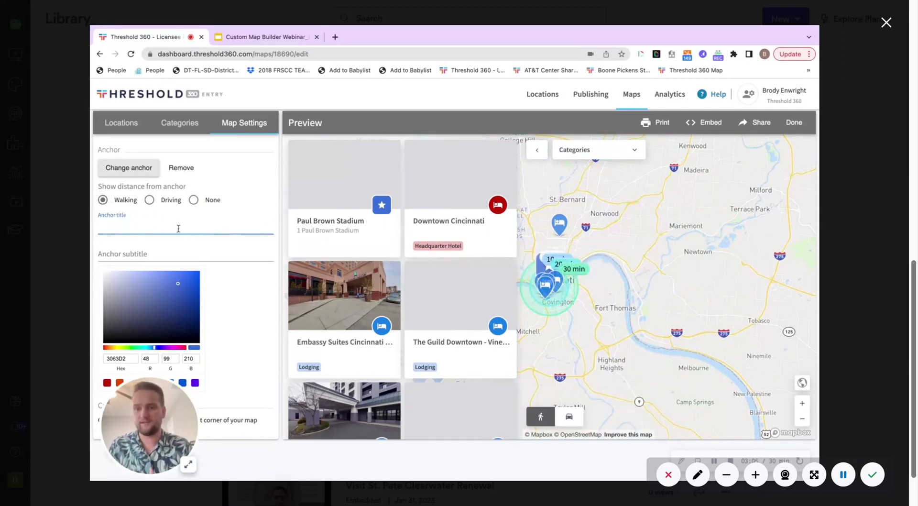
pyautogui.click(157, 255)
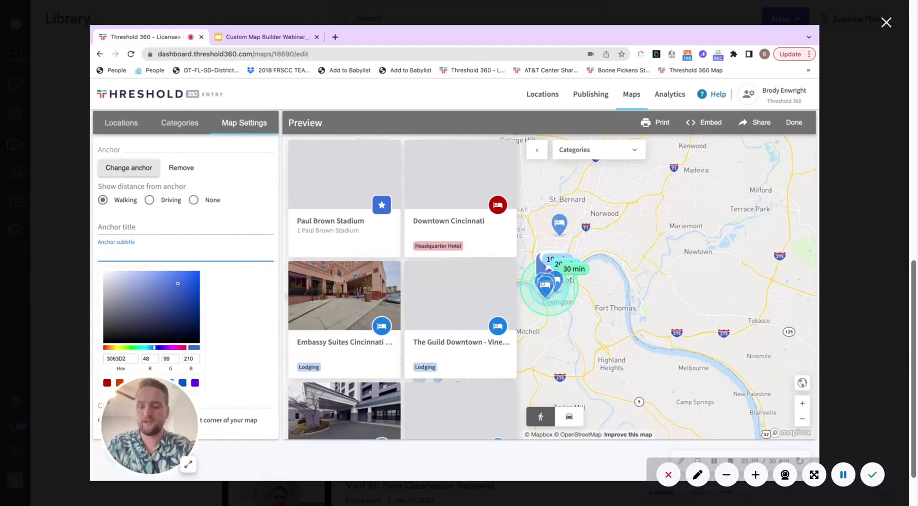
pyautogui.write('Event starts')
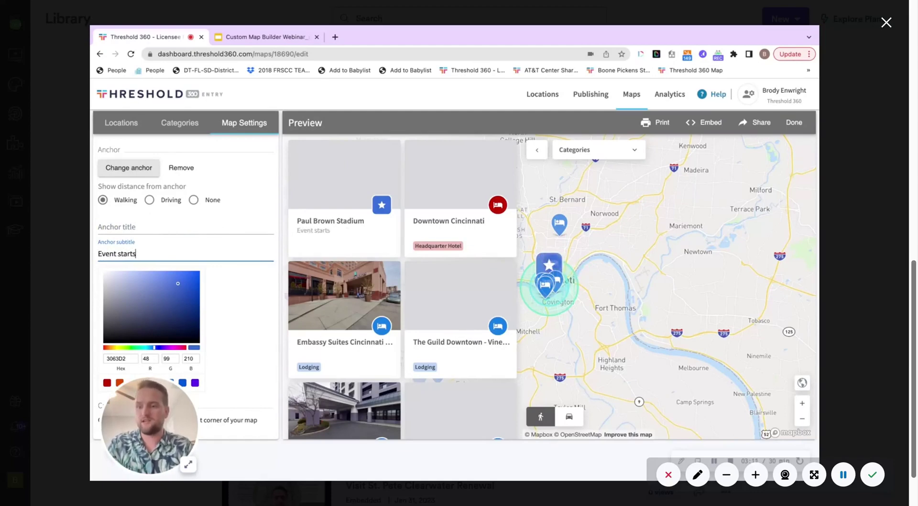
pyautogui.write(' here')
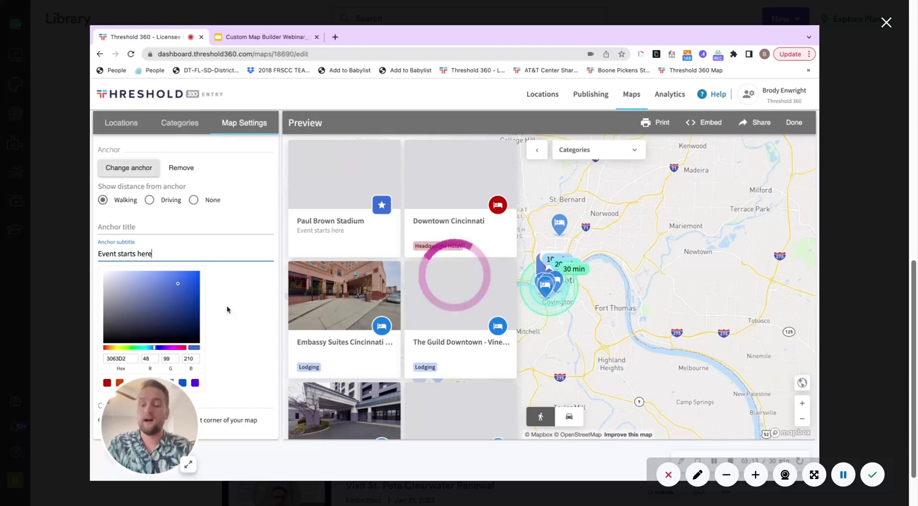
pyautogui.scroll(-2, 227, 310)
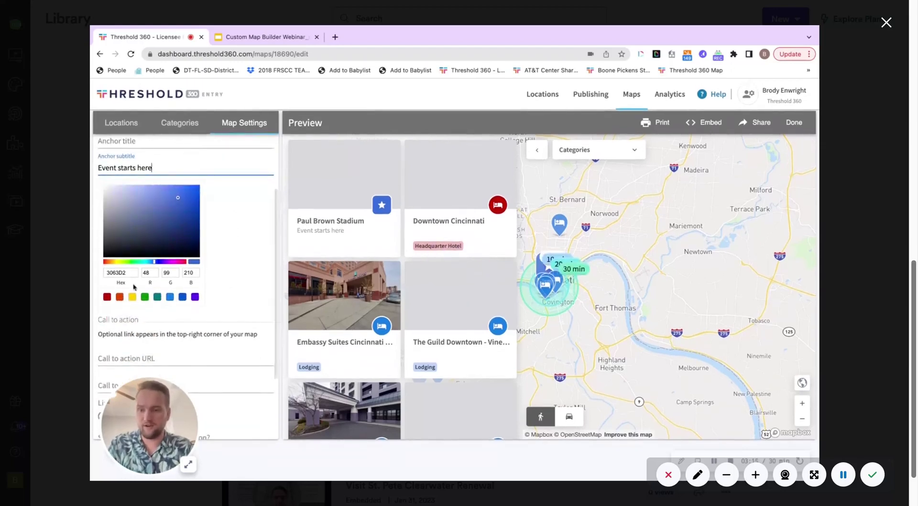
pyautogui.click(144, 296)
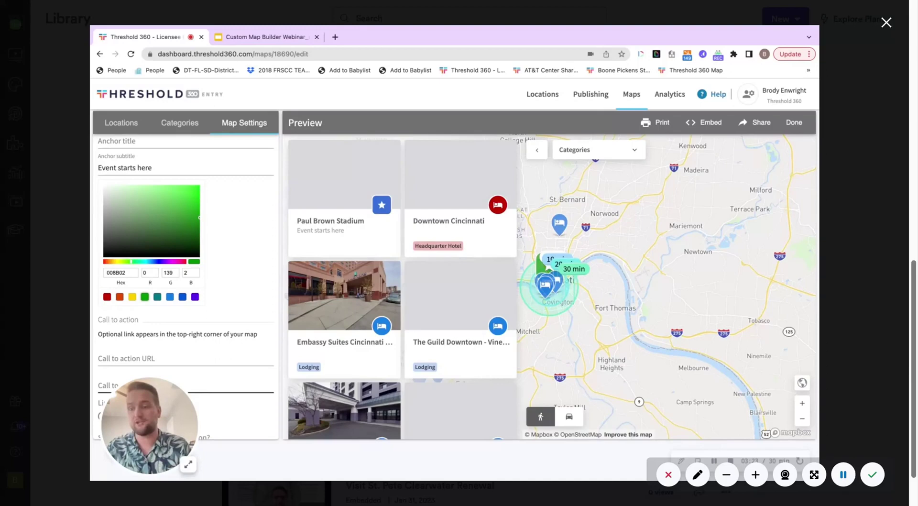
# Set the map's location icon style to Number
pyautogui.scroll(-3, 186, 287)
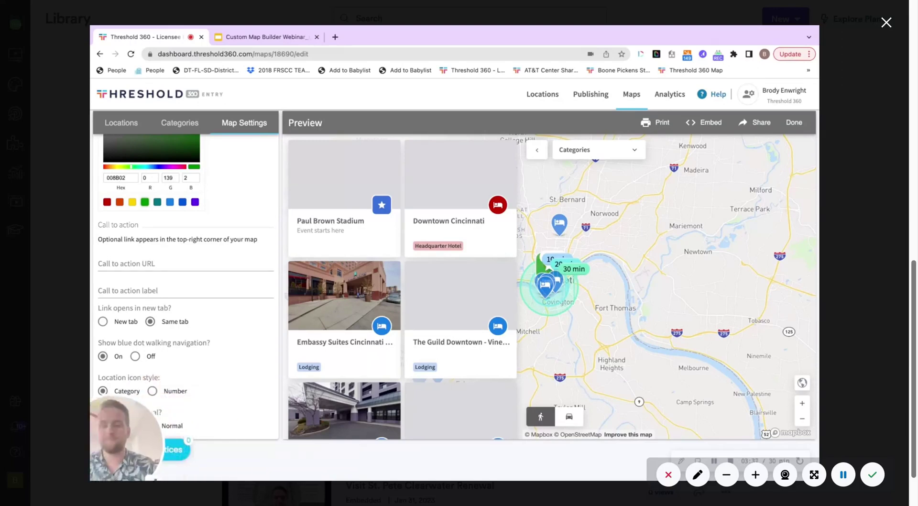
pyautogui.click(152, 392)
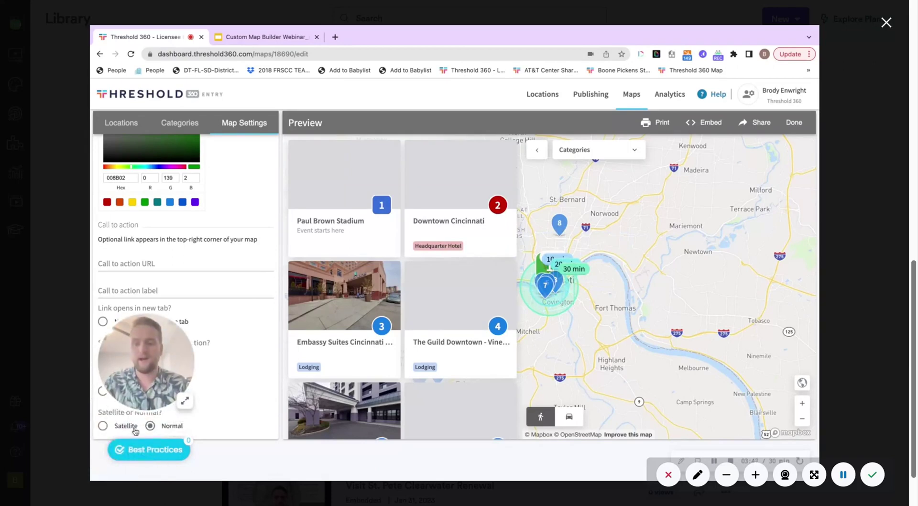
# Preview the map in Satellite style around the stadium anchor and switch back to the Normal style
pyautogui.click(103, 425)
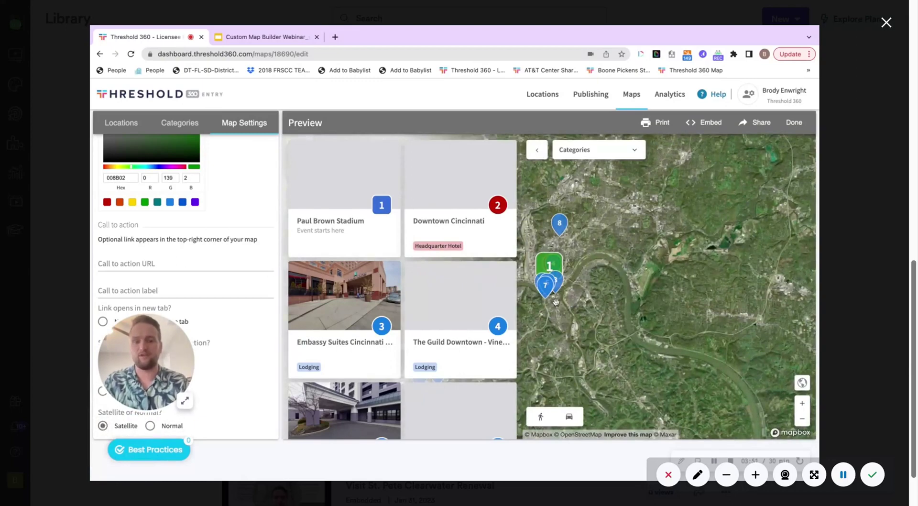
pyautogui.scroll(5, 556, 302)
pyautogui.scroll(-5, 556, 302)
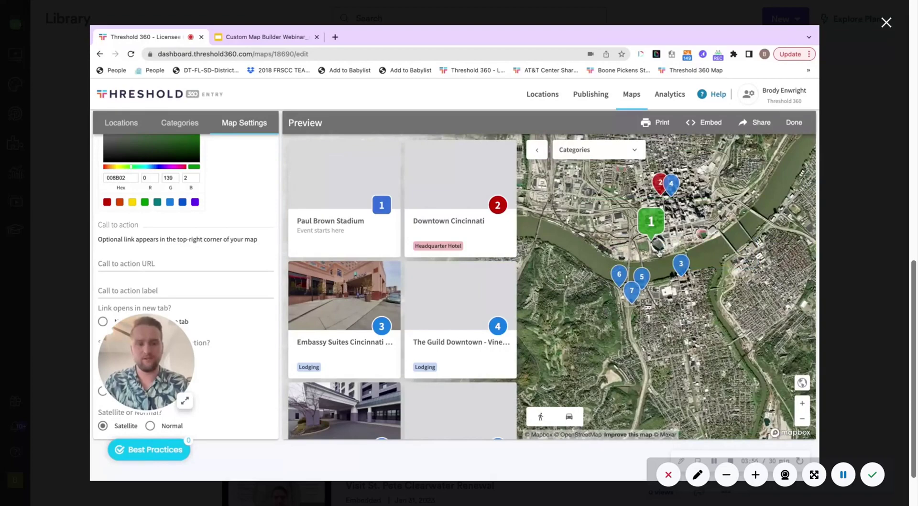
pyautogui.scroll(3, 658, 254)
pyautogui.scroll(-2, 659, 254)
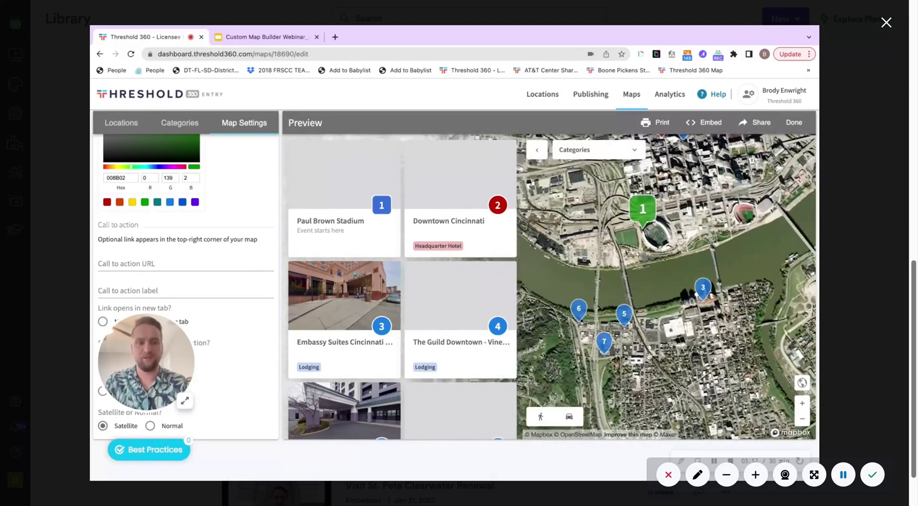
pyautogui.click(150, 425)
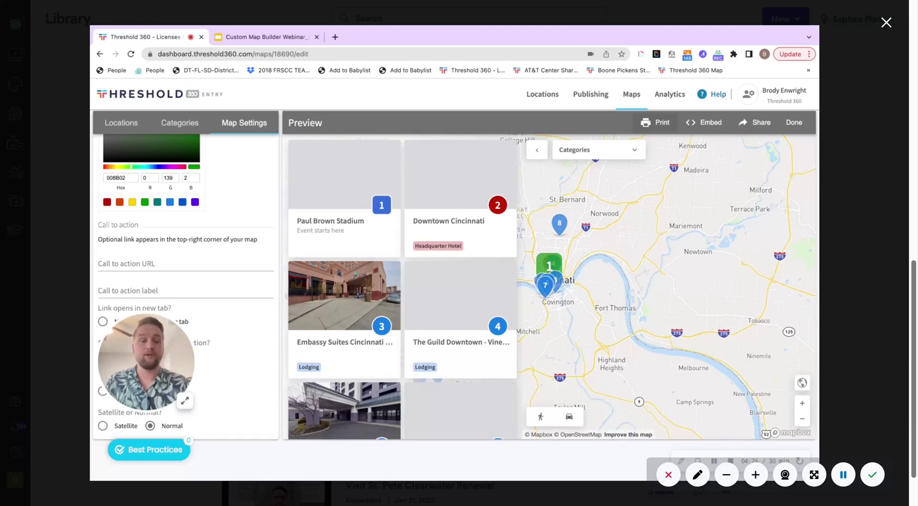
# Review the HTML embed code for the site visit map and close the embed dialog
pyautogui.click(706, 123)
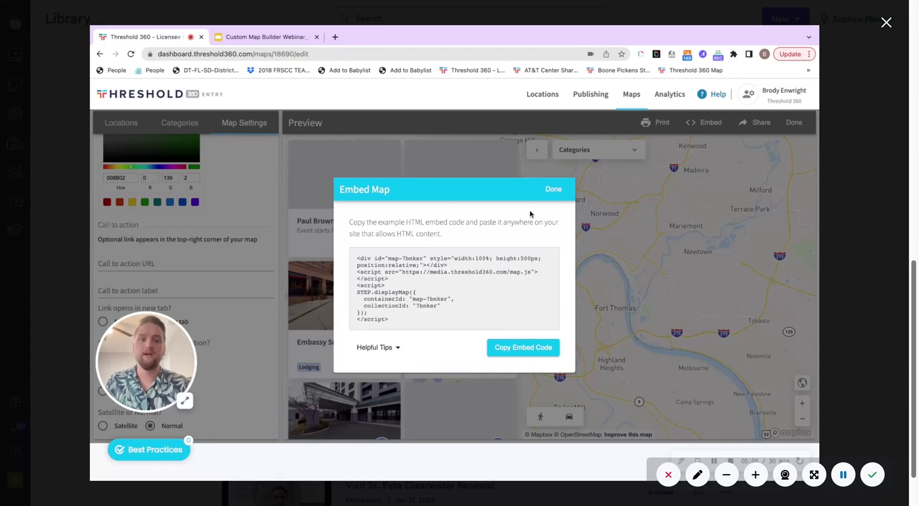
pyautogui.click(555, 192)
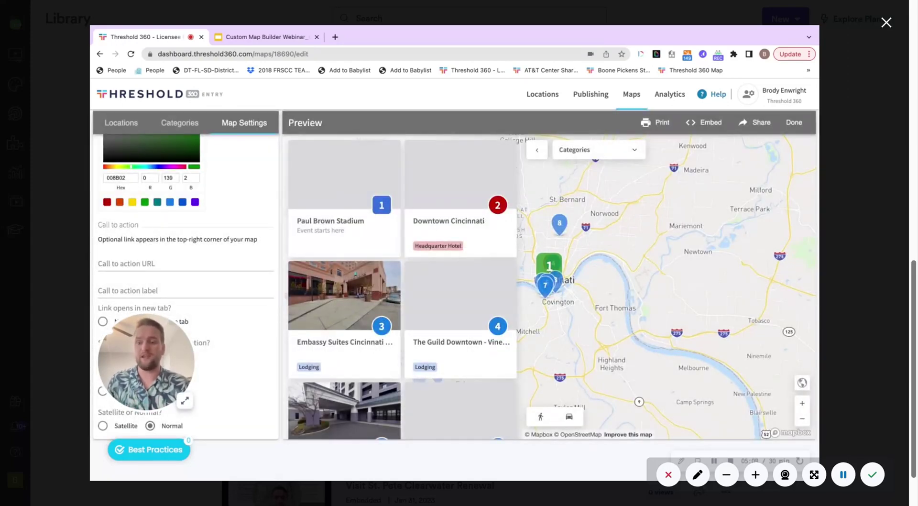
# Review the map's sharing options, including the Headline & Description and Contact Info settings
pyautogui.click(760, 125)
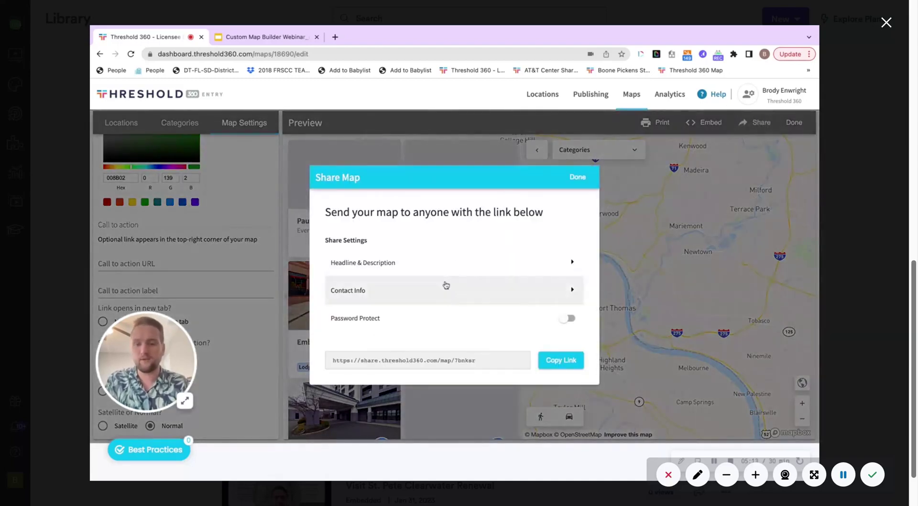
pyautogui.click(463, 269)
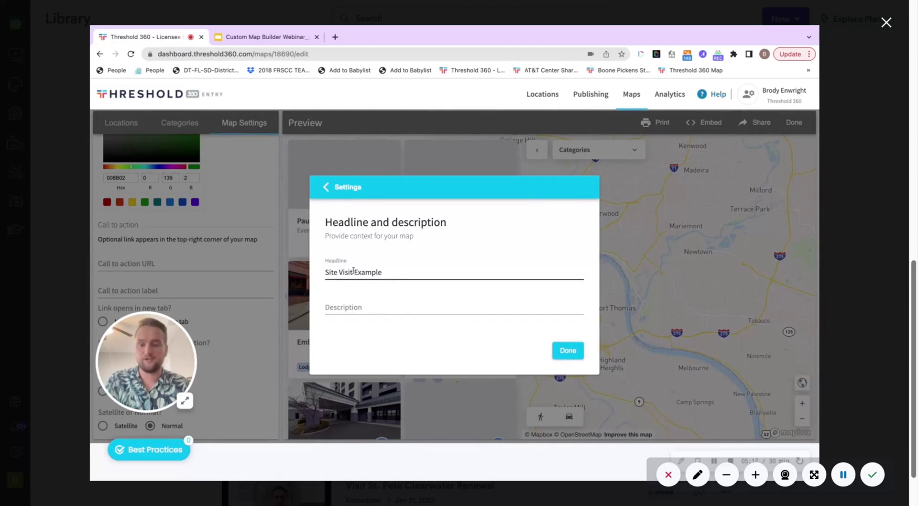
pyautogui.click(326, 187)
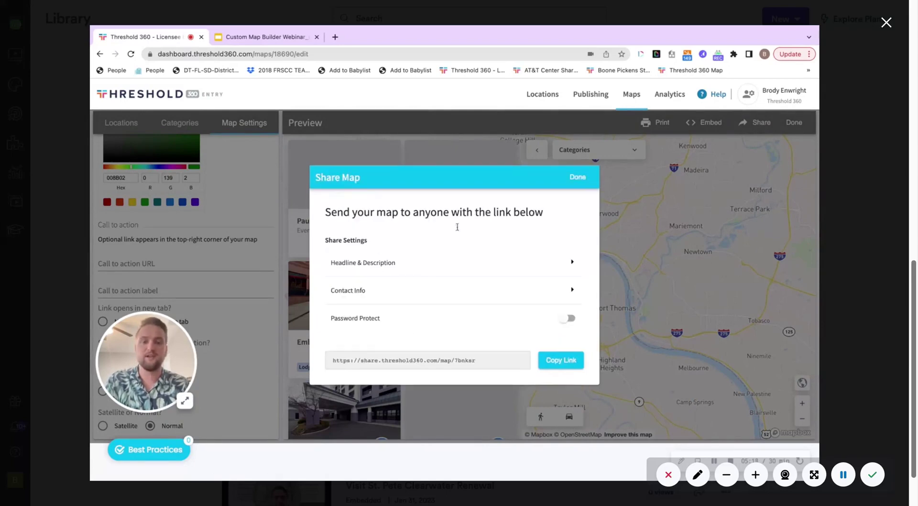
pyautogui.click(502, 299)
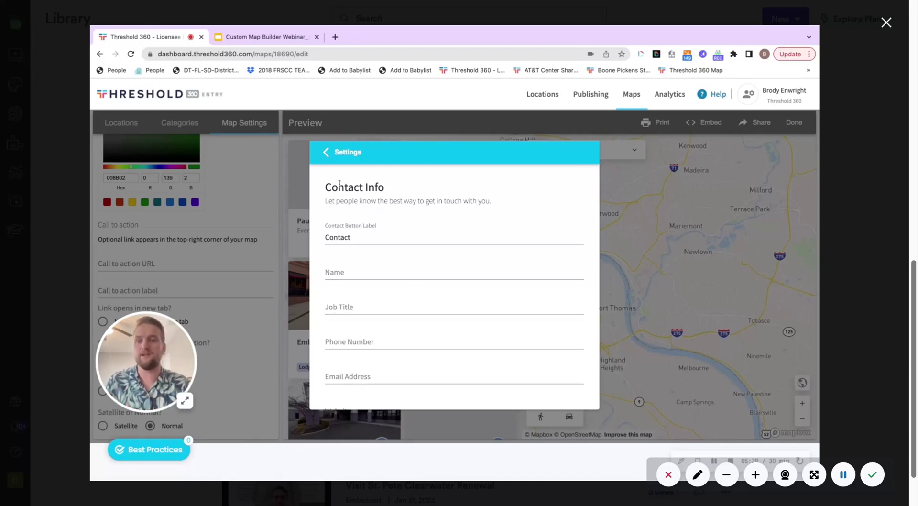
pyautogui.click(327, 154)
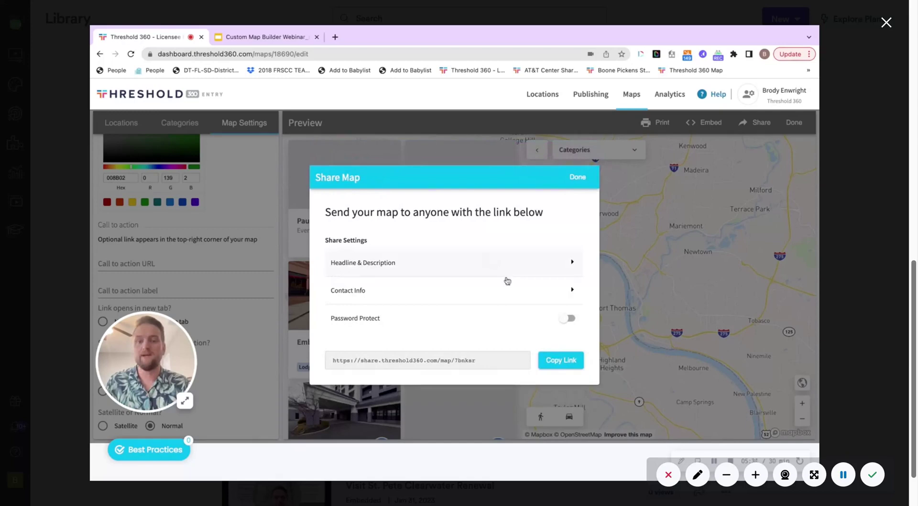
# Copy the map's share link, highlight the map identifier ending the URL, and close the sharing dialog
pyautogui.click(567, 366)
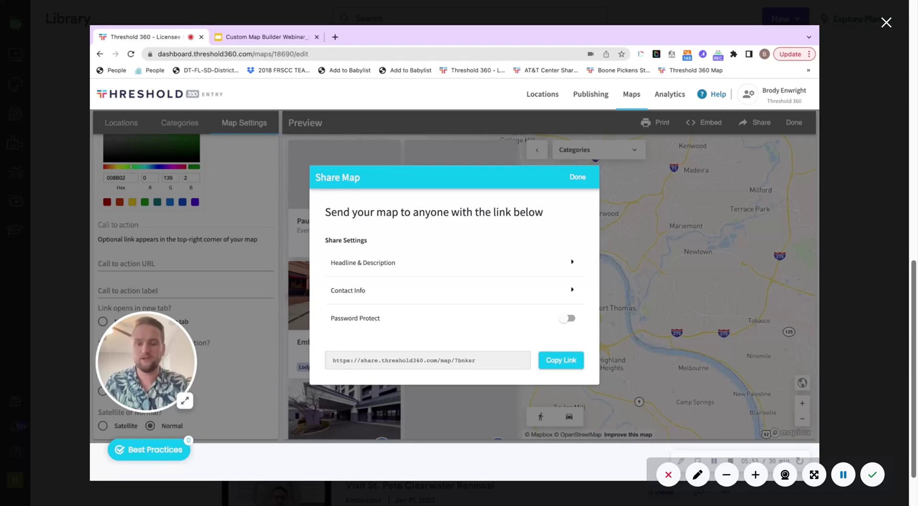
pyautogui.moveTo(472, 361); pyautogui.dragTo(455, 361)
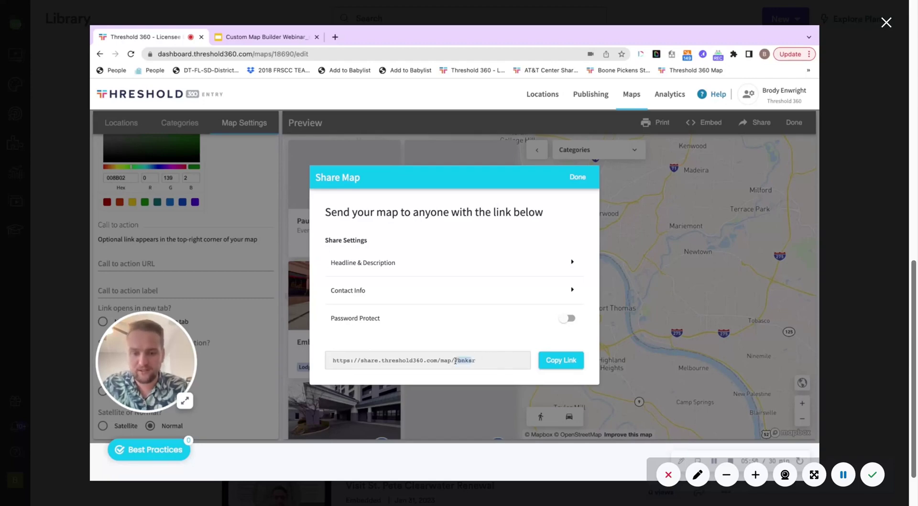
pyautogui.doubleClick(455, 361)
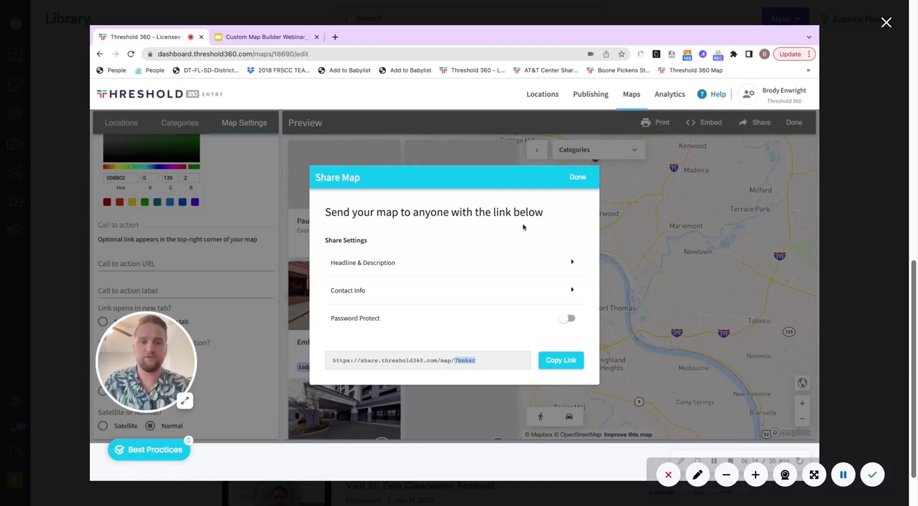
pyautogui.click(576, 177)
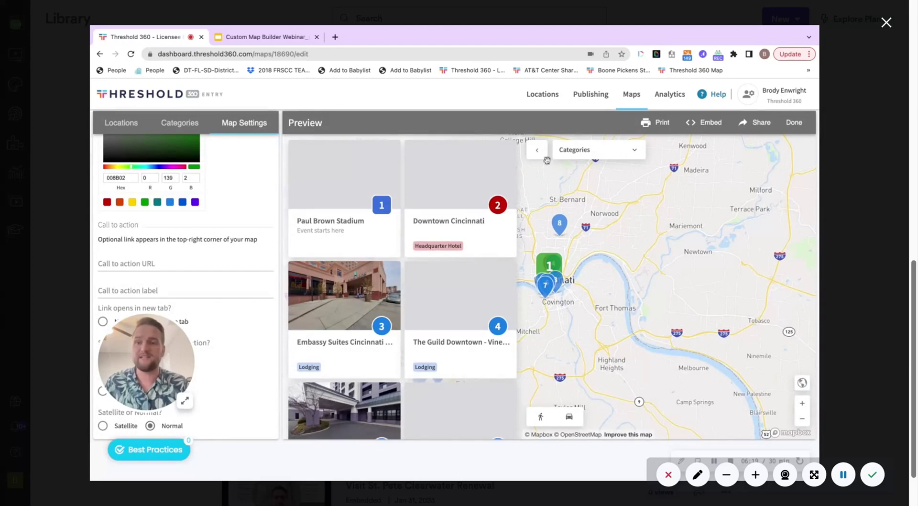
# Switch to Google Slides by opening the Custom Map Builder Webinar_updated-2.pptx presentation in the current browser tab
pyautogui.click(308, 67)
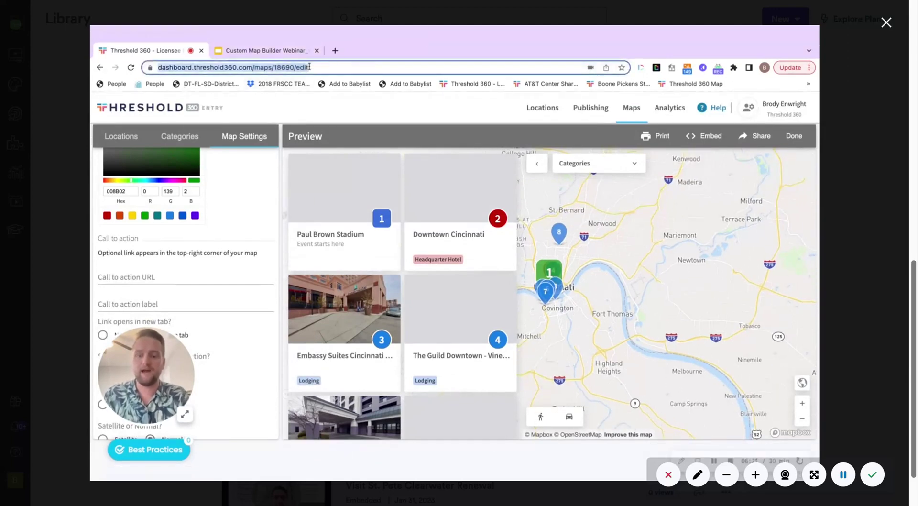
pyautogui.write('cu')
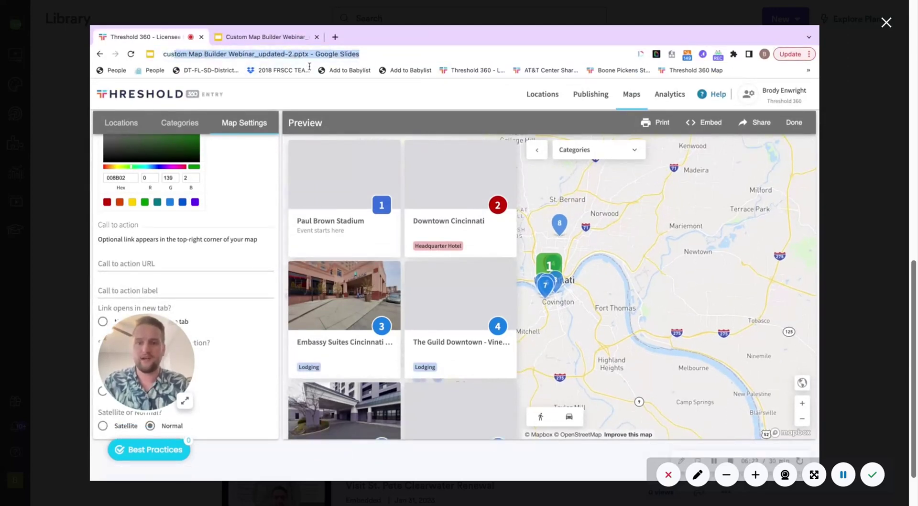
pyautogui.press('Return')
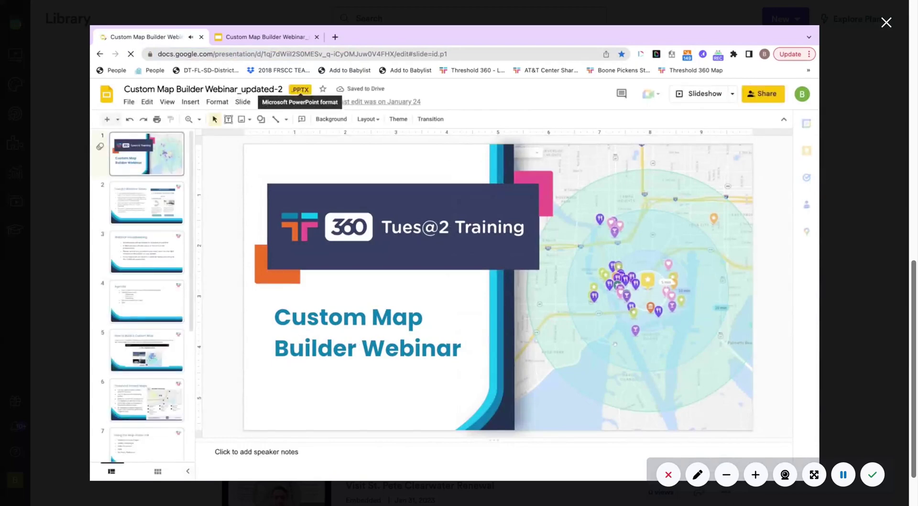
# Display slide 9, Recommended Use Cases, in the webinar presentation
pyautogui.click(731, 96)
pyautogui.scroll(-2, 170, 294)
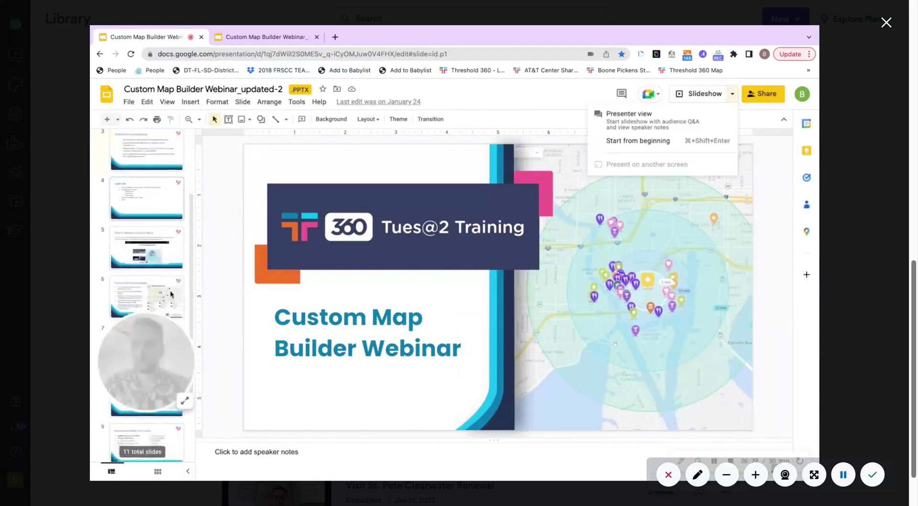
pyautogui.scroll(-2, 171, 293)
pyautogui.click(165, 372)
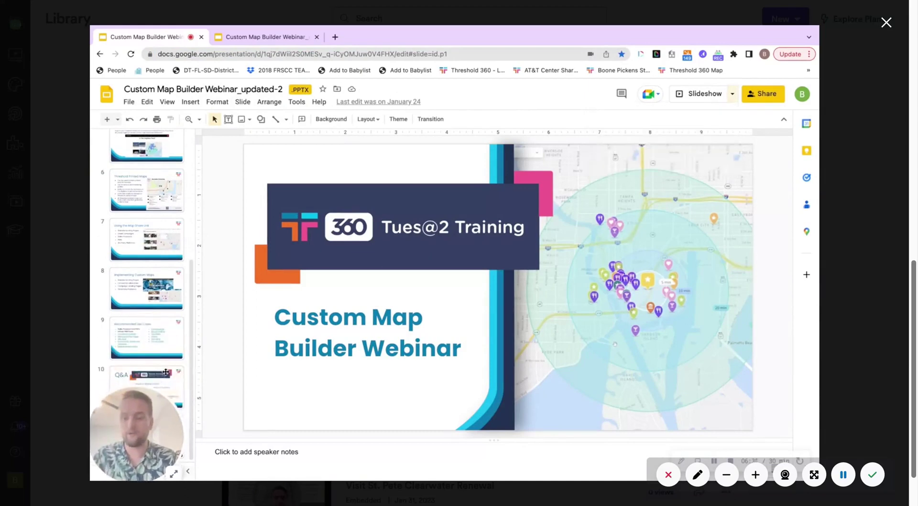
pyautogui.click(146, 338)
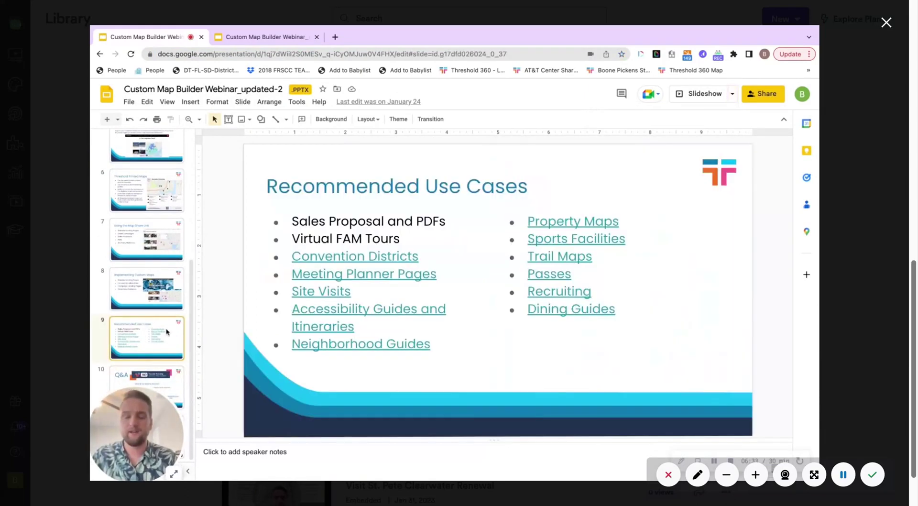